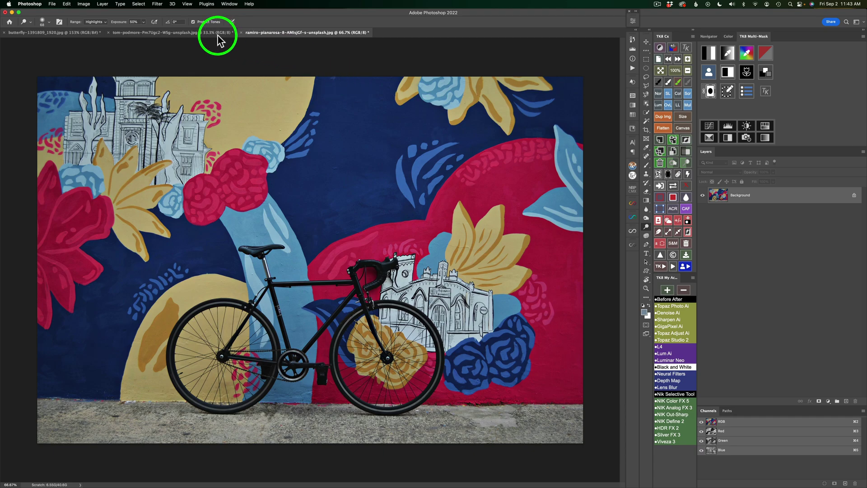
Make the butterfly photo the active document, passing briefly through the green-houses tab
{"action": "left_click", "coordinate": [196, 33]}
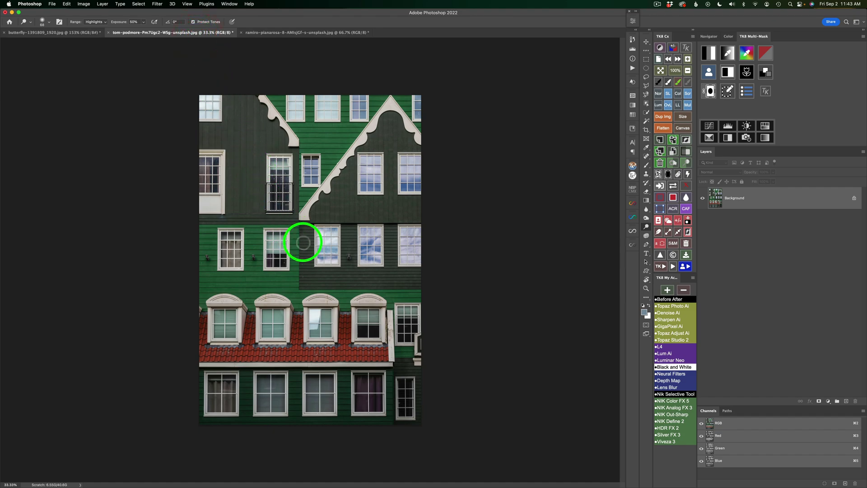
{"action": "left_click", "coordinate": [52, 33]}
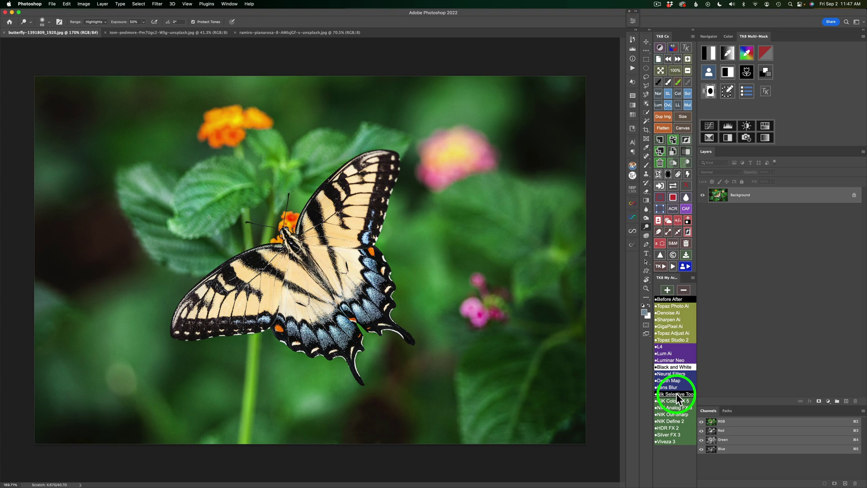
Glance at File > Automate without choosing anything, then open the Nik Selective Tool panel
{"action": "left_click", "coordinate": [52, 4]}
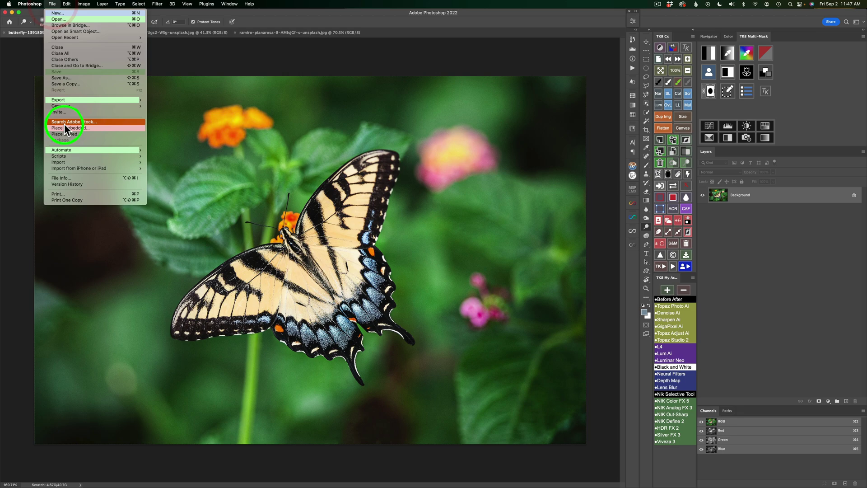
{"action": "mouse_move", "coordinate": [73, 148]}
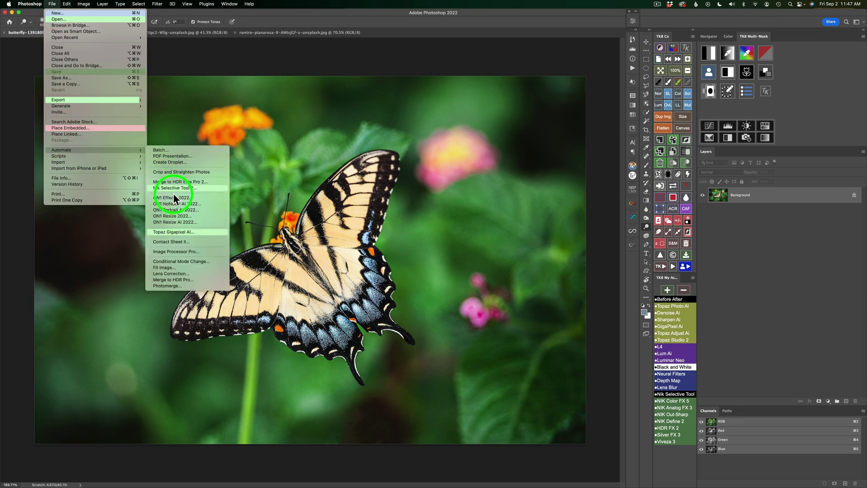
{"action": "left_click", "coordinate": [591, 140]}
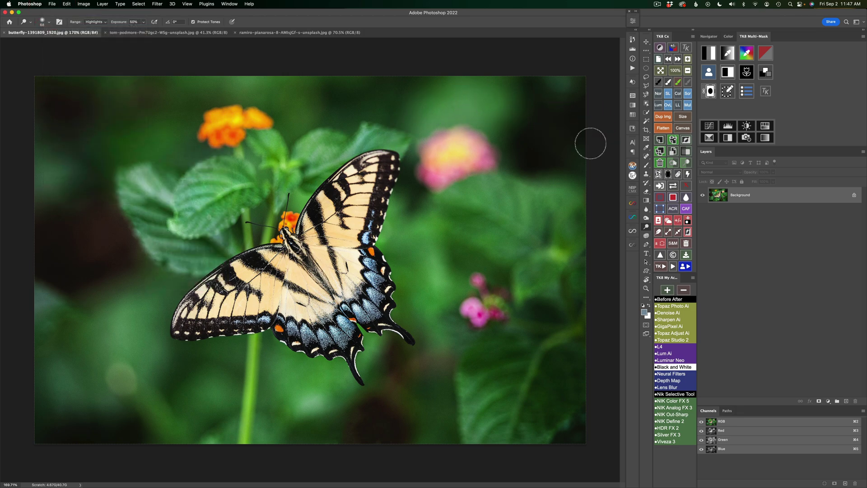
{"action": "left_click", "coordinate": [692, 395]}
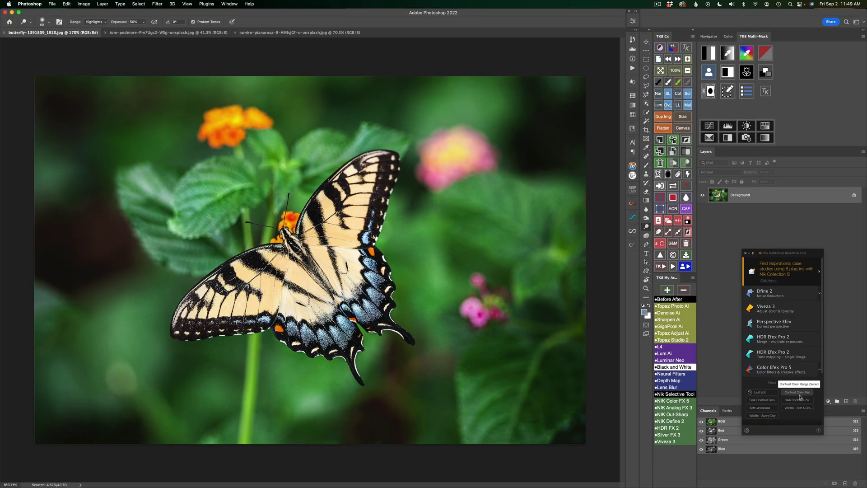
Launch Color Efex Pro 5 on the butterfly with the Contrast Color Range Zeroed preset
{"action": "left_click", "coordinate": [799, 395]}
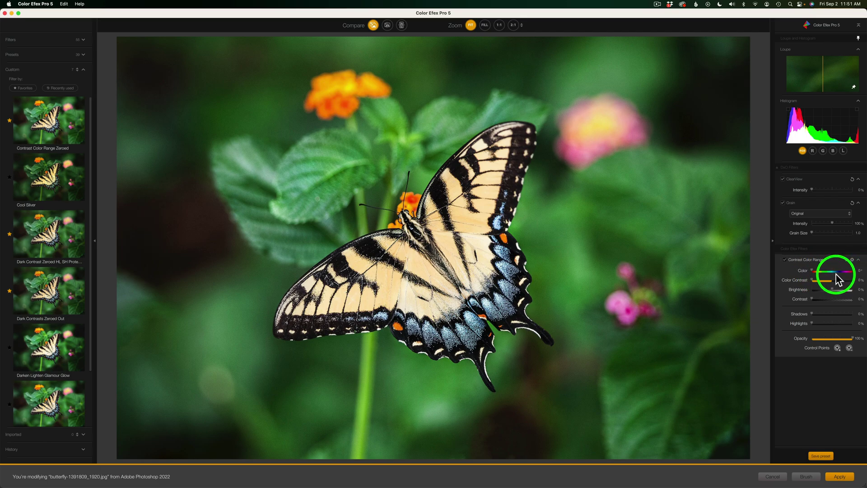
Shift the Contrast Color Range hue into the magenta range and raise Color Contrast to 100%
{"action": "mouse_move", "coordinate": [811, 270]}
{"action": "left_mouse_down"}
{"action": "mouse_move", "coordinate": [852, 273]}
{"action": "mouse_move", "coordinate": [801, 273]}
{"action": "mouse_move", "coordinate": [802, 285]}
{"action": "mouse_move", "coordinate": [791, 288]}
{"action": "left_mouse_up"}
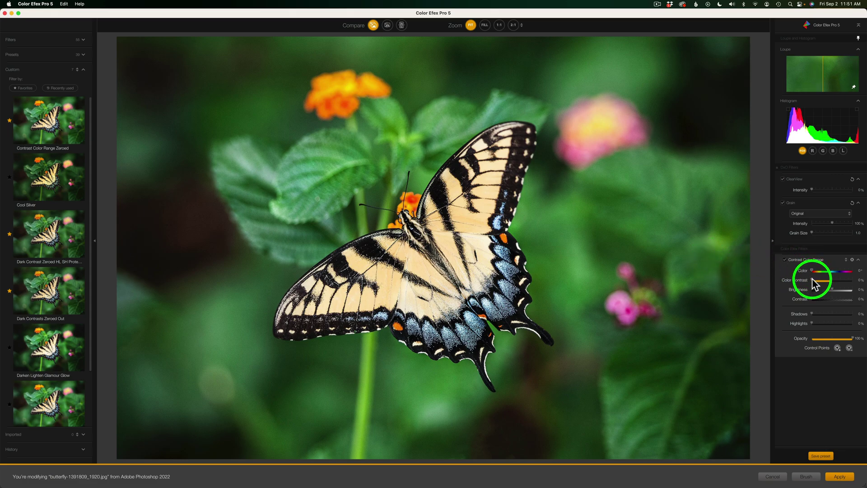
{"action": "mouse_move", "coordinate": [814, 279]}
{"action": "left_mouse_down"}
{"action": "mouse_move", "coordinate": [844, 279]}
{"action": "mouse_move", "coordinate": [826, 285]}
{"action": "left_mouse_up"}
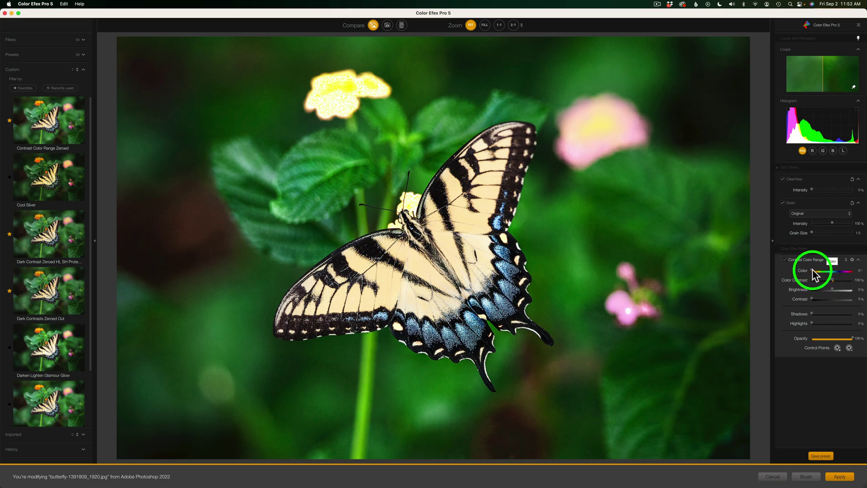
{"action": "mouse_move", "coordinate": [813, 274]}
{"action": "left_mouse_down"}
{"action": "mouse_move", "coordinate": [857, 276]}
{"action": "mouse_move", "coordinate": [813, 276]}
{"action": "left_mouse_up"}
{"action": "left_click_drag", "start_coordinate": [813, 274], "coordinate": [843, 279]}
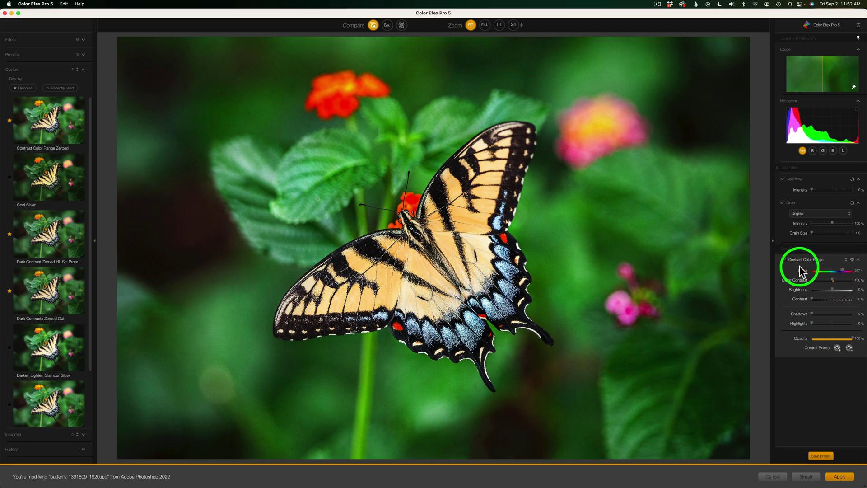
Compare the effect on and off, then settle Color Contrast at about 81%
{"action": "left_click", "coordinate": [784, 261]}
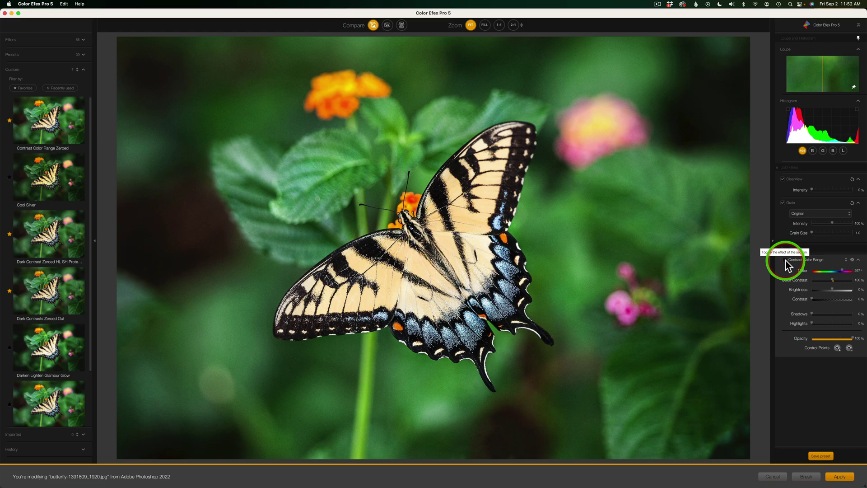
{"action": "left_click", "coordinate": [784, 260]}
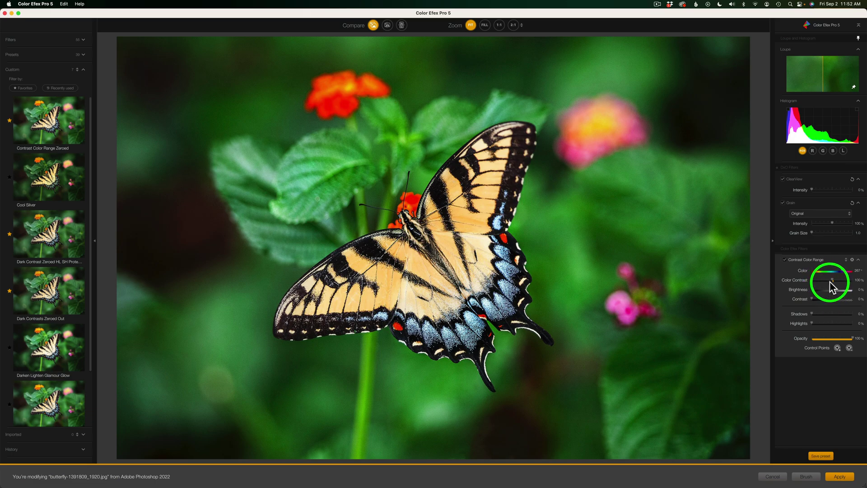
{"action": "left_click_drag", "start_coordinate": [832, 284], "coordinate": [853, 281]}
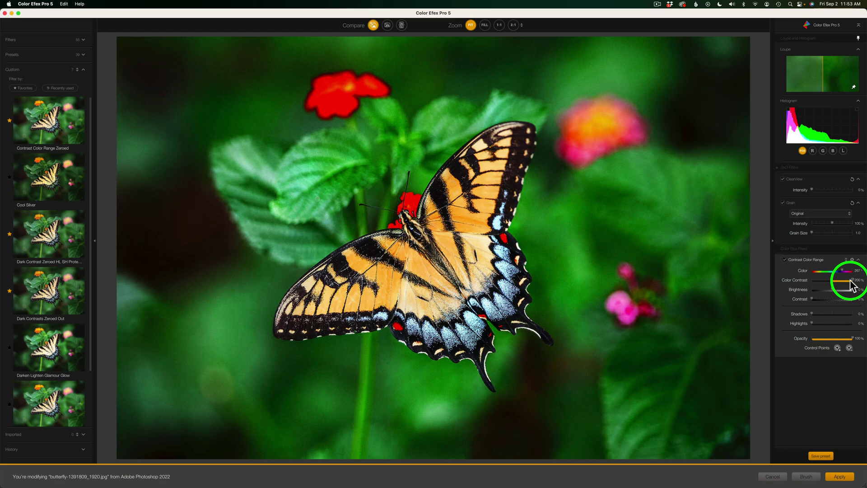
{"action": "left_click_drag", "start_coordinate": [850, 281], "coordinate": [831, 280]}
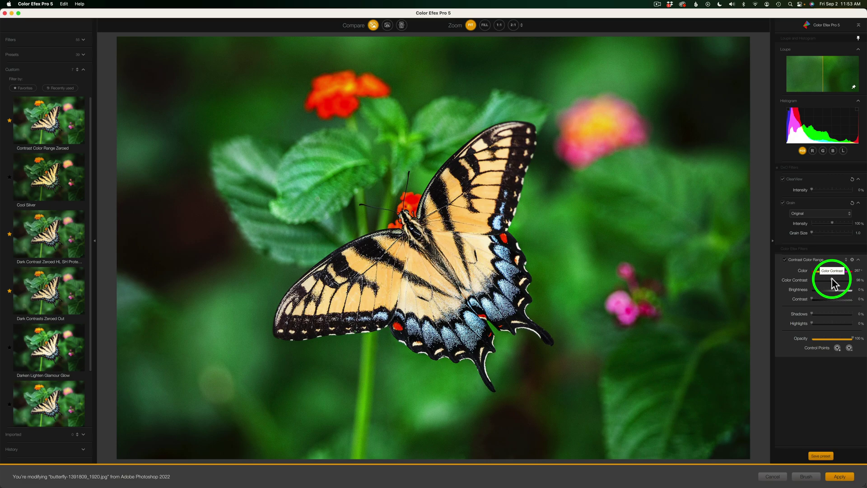
{"action": "mouse_move", "coordinate": [831, 280]}
{"action": "left_mouse_down"}
{"action": "mouse_move", "coordinate": [817, 281]}
{"action": "mouse_move", "coordinate": [828, 281]}
{"action": "left_mouse_up"}
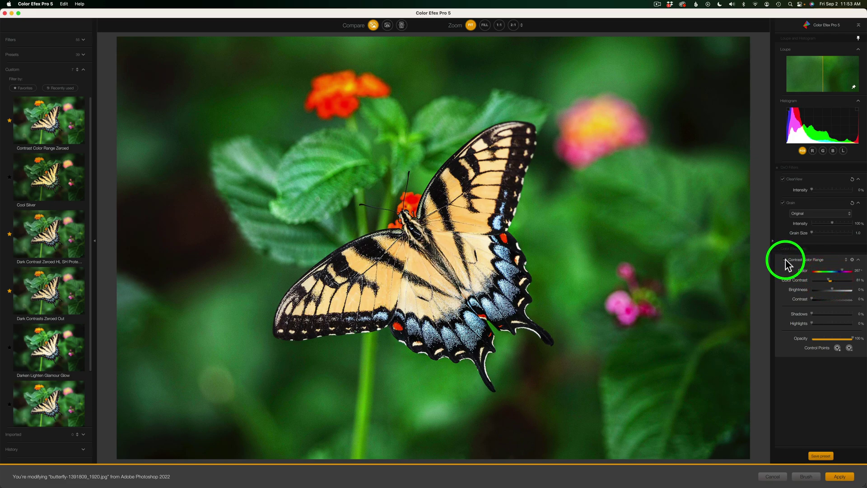
Set Contrast 12%, Brightness 10%, Shadows 41% and Highlights 83% after an on/off comparison
{"action": "left_click", "coordinate": [785, 259]}
{"action": "left_click", "coordinate": [784, 260]}
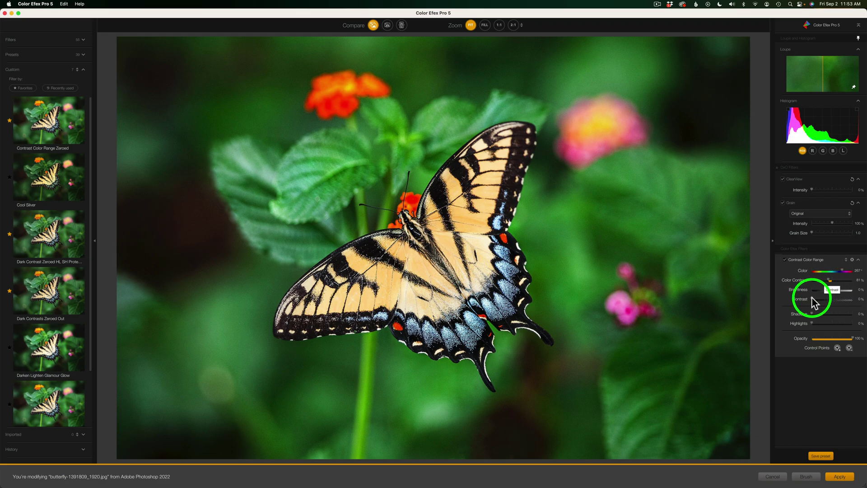
{"action": "left_click_drag", "start_coordinate": [814, 297], "coordinate": [818, 297]}
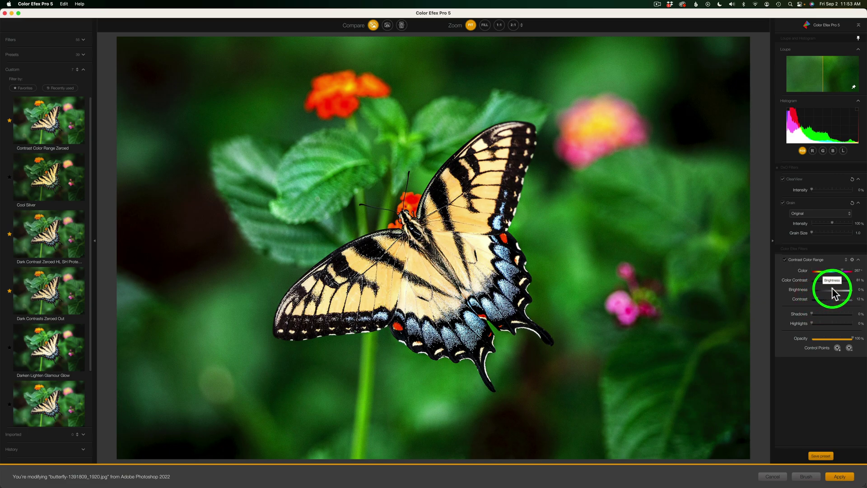
{"action": "left_click_drag", "start_coordinate": [835, 294], "coordinate": [834, 291]}
{"action": "left_click", "coordinate": [831, 303]}
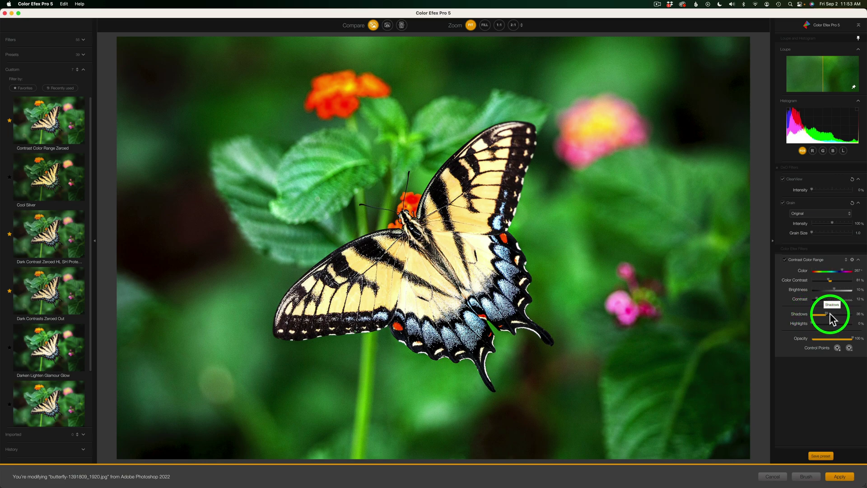
{"action": "mouse_move", "coordinate": [831, 313]}
{"action": "left_mouse_down"}
{"action": "mouse_move", "coordinate": [488, 251]}
{"action": "mouse_move", "coordinate": [851, 323]}
{"action": "mouse_move", "coordinate": [840, 322]}
{"action": "left_mouse_up"}
{"action": "left_click", "coordinate": [779, 306]}
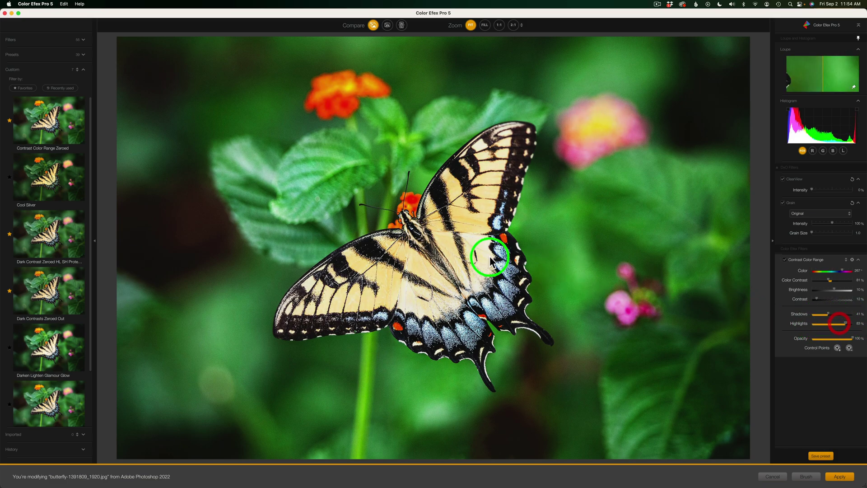
Compare the effect on and off, then lower Color Contrast to about 54%
{"action": "left_click_drag", "start_coordinate": [795, 266], "coordinate": [785, 265]}
{"action": "left_click", "coordinate": [784, 260]}
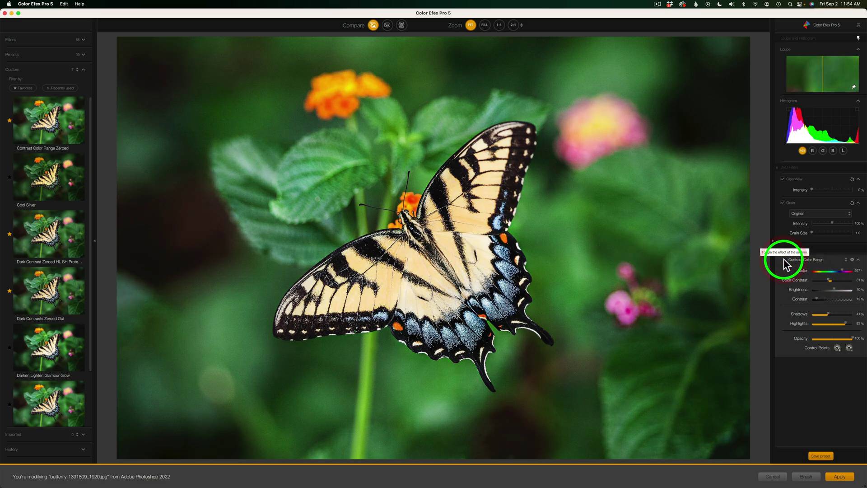
{"action": "left_click", "coordinate": [784, 260]}
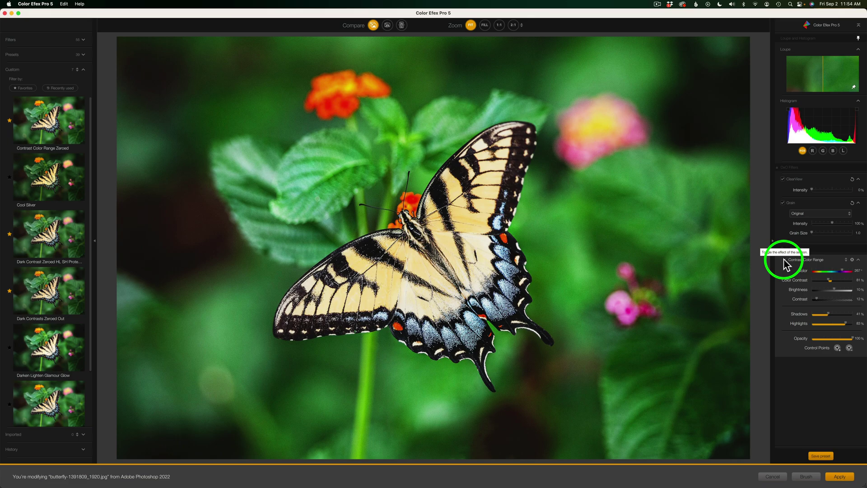
{"action": "left_click", "coordinate": [784, 260]}
{"action": "left_click", "coordinate": [784, 260]}
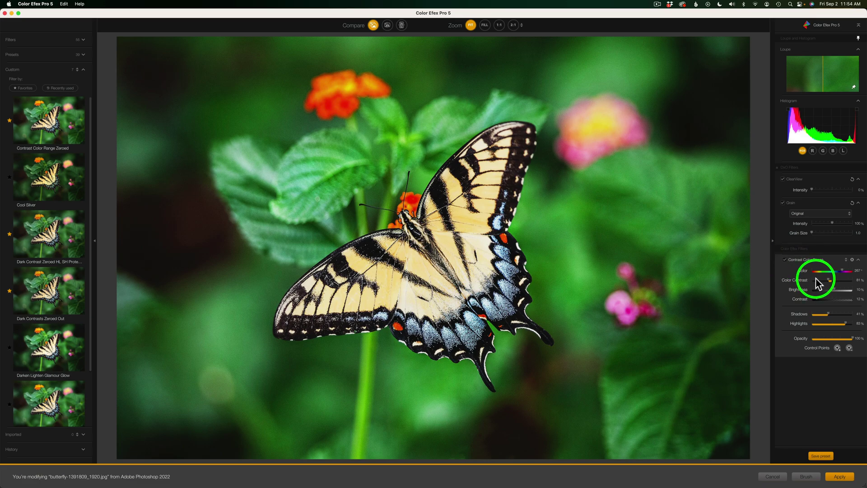
{"action": "mouse_move", "coordinate": [831, 284]}
{"action": "left_mouse_down"}
{"action": "mouse_move", "coordinate": [814, 278]}
{"action": "mouse_move", "coordinate": [825, 278]}
{"action": "left_mouse_up"}
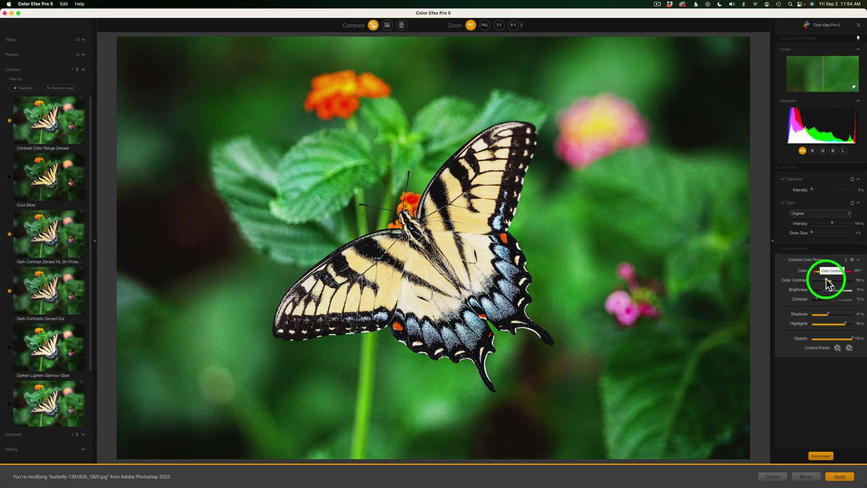
Recheck the effect and raise overall Contrast to about 17%
{"action": "left_click", "coordinate": [785, 260]}
{"action": "left_click", "coordinate": [785, 260]}
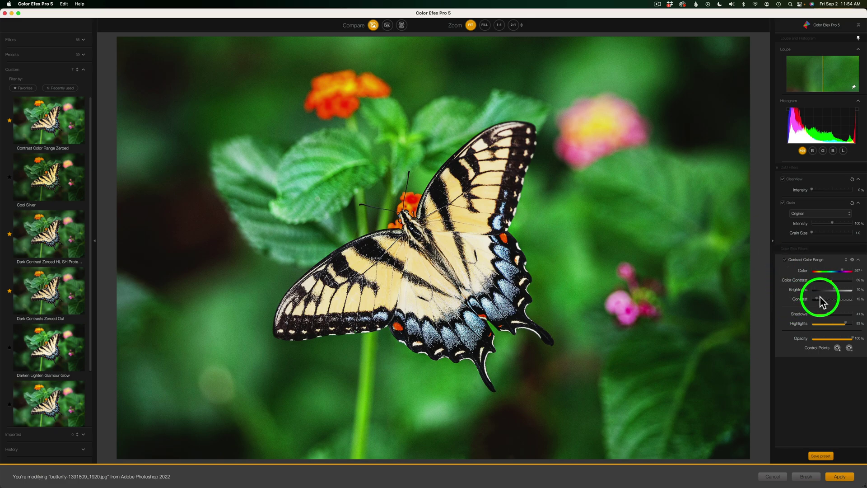
{"action": "left_click_drag", "start_coordinate": [818, 302], "coordinate": [821, 303]}
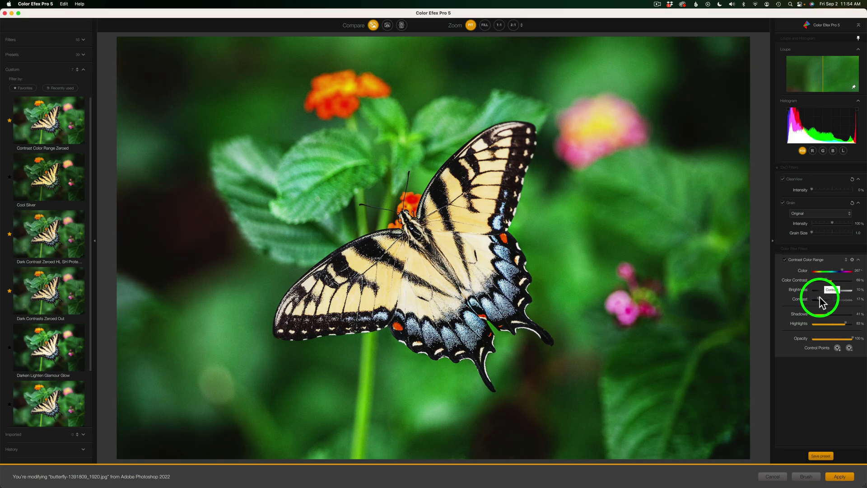
Darken Brightness to about -14% and apply the filter as a new Contrast Color Range Zeroed layer
{"action": "left_click", "coordinate": [786, 260]}
{"action": "left_click", "coordinate": [785, 260]}
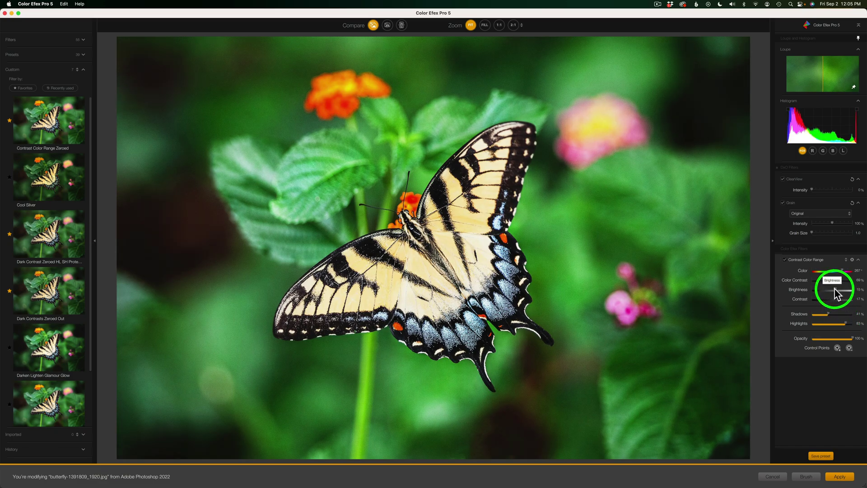
{"action": "left_click_drag", "start_coordinate": [837, 293], "coordinate": [830, 289]}
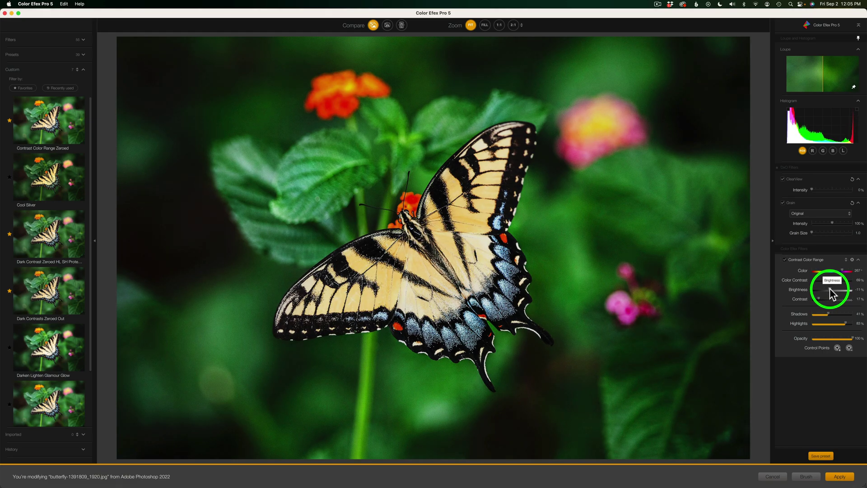
{"action": "left_click", "coordinate": [785, 259]}
{"action": "left_click", "coordinate": [785, 260]}
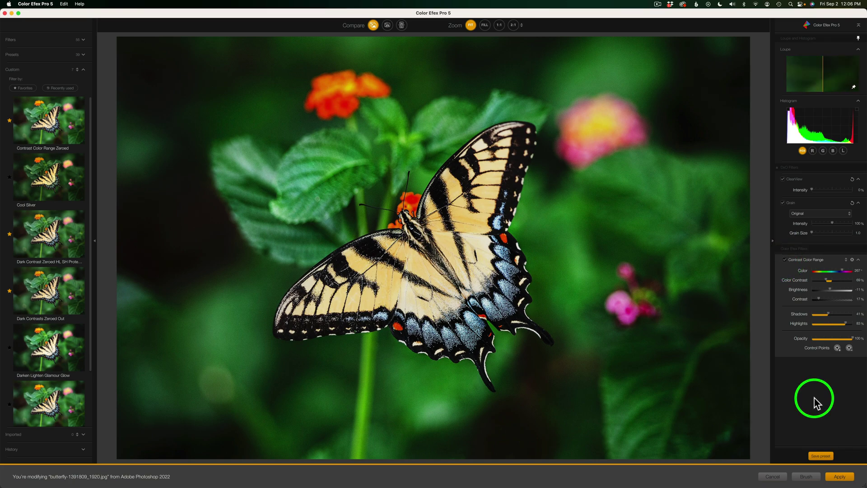
{"action": "left_click", "coordinate": [844, 479]}
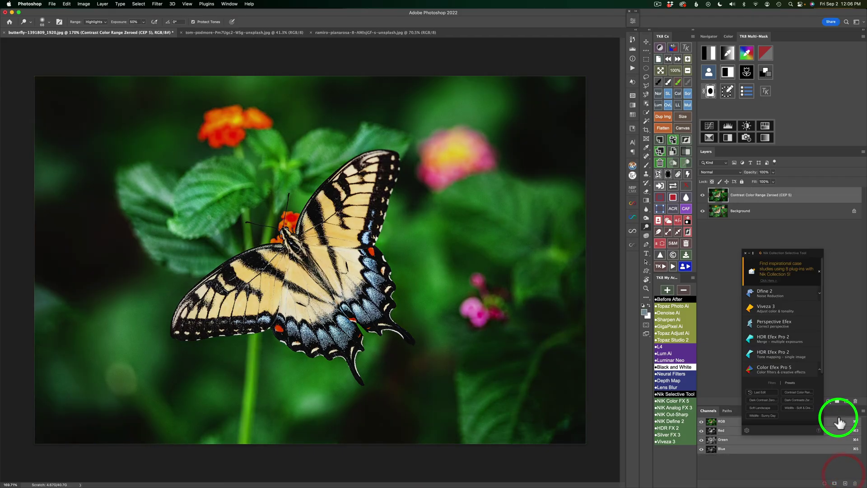
{"action": "left_click", "coordinate": [703, 196]}
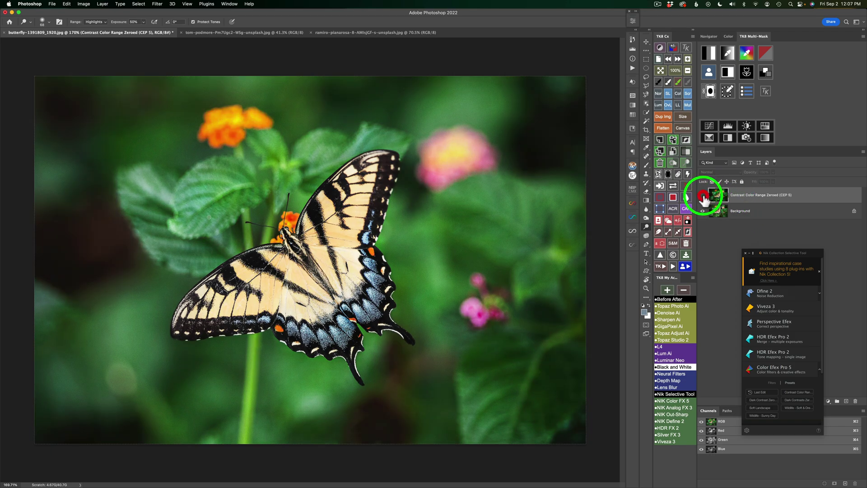
Set the butterfly's CEP 5 layer to 75% opacity and compare it against the original
{"action": "left_click", "coordinate": [703, 196]}
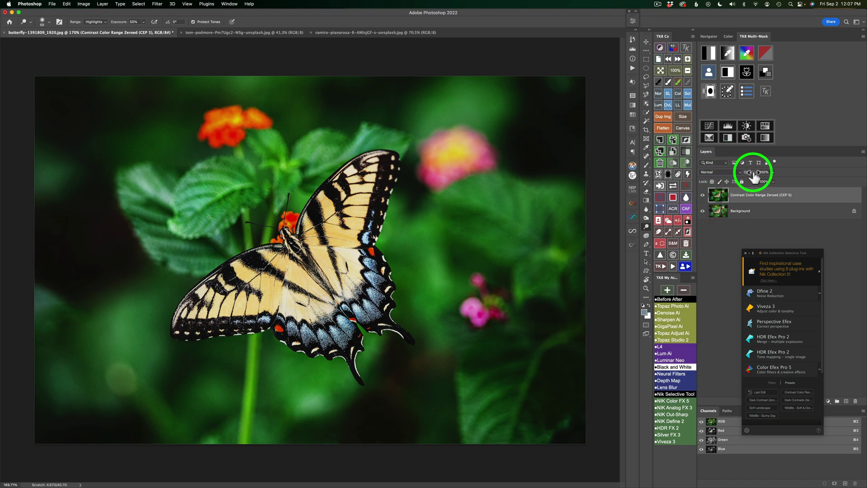
{"action": "left_click_drag", "start_coordinate": [754, 177], "coordinate": [745, 177]}
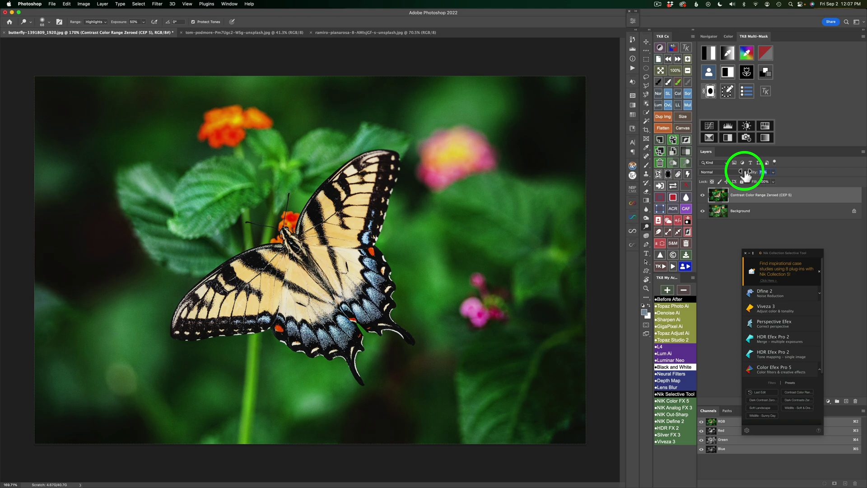
{"action": "type", "text": "75"}
{"action": "key", "text": "Return"}
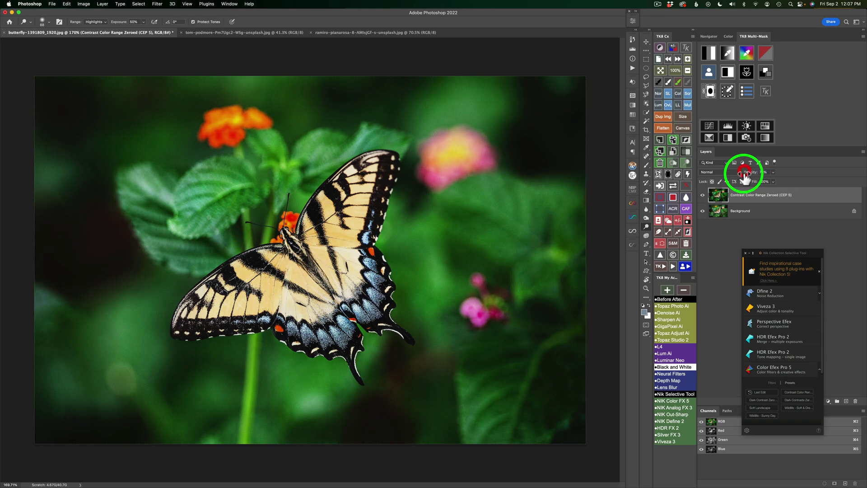
{"action": "left_click", "coordinate": [703, 195]}
{"action": "left_click", "coordinate": [703, 196]}
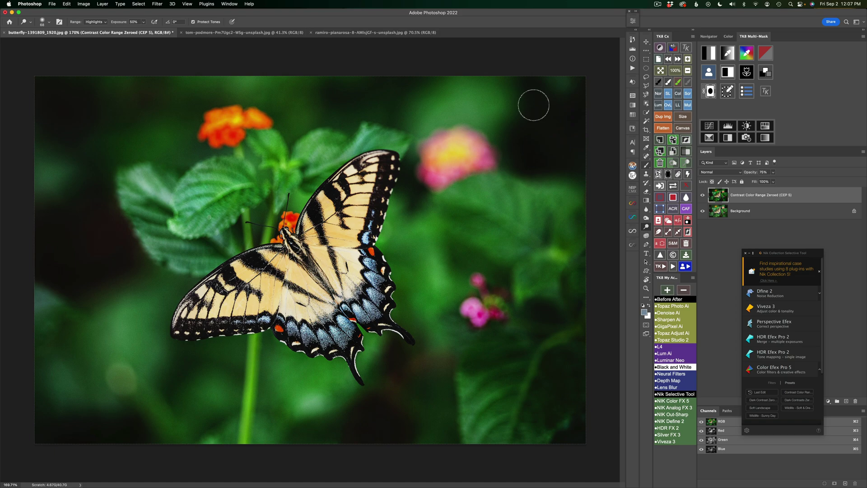
Switch to the green-houses photo document
{"action": "left_click", "coordinate": [248, 33]}
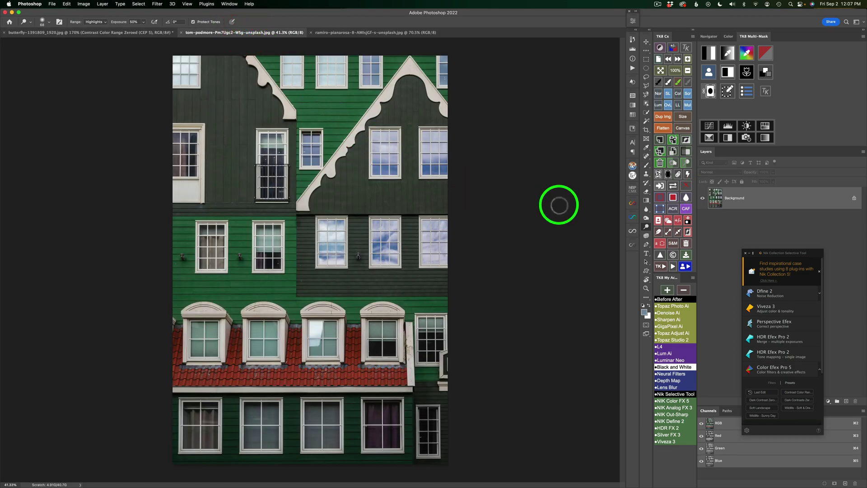
Open the green-houses photo in Color Efex Pro 5, raising Color Contrast and setting the hue to 66°
{"action": "left_click", "coordinate": [795, 391]}
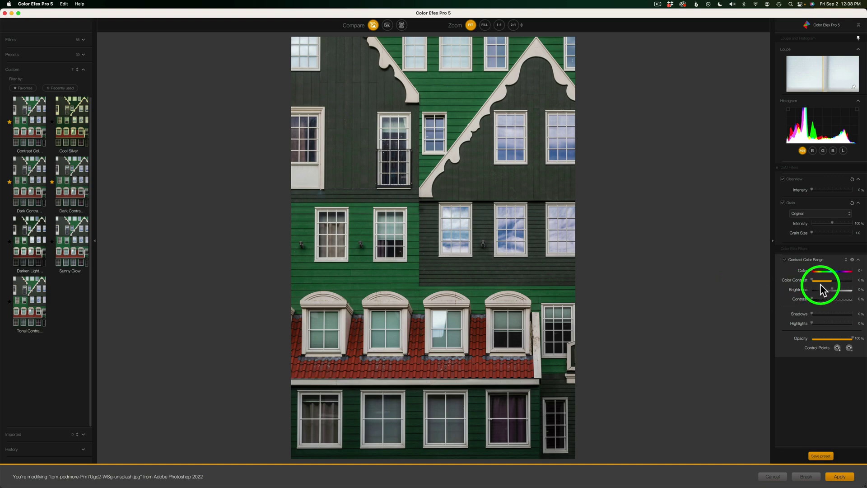
{"action": "left_click_drag", "start_coordinate": [812, 279], "coordinate": [829, 281]}
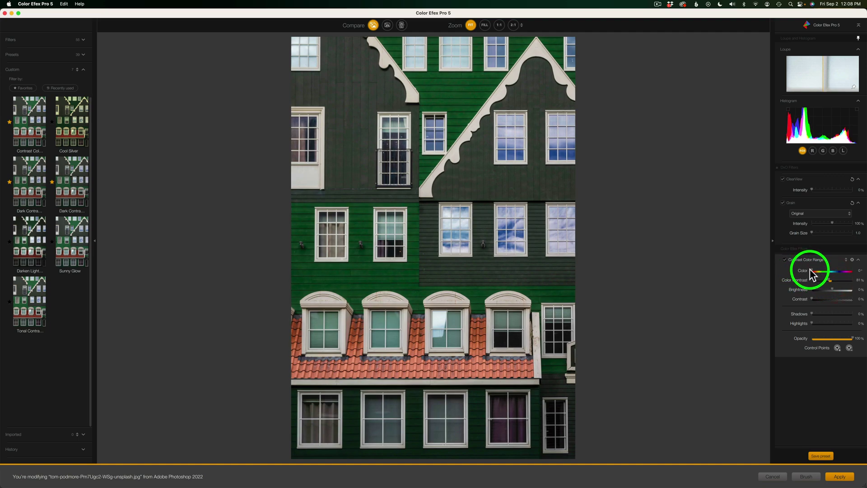
{"action": "left_click_drag", "start_coordinate": [812, 271], "coordinate": [818, 271]}
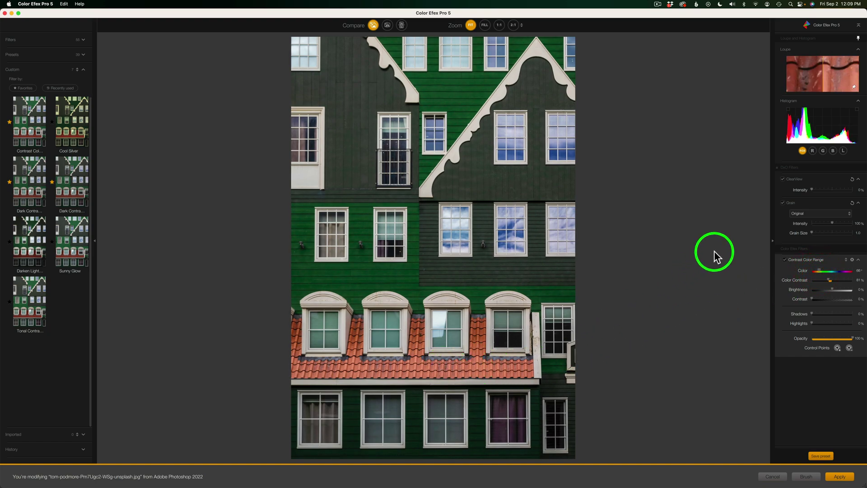
{"action": "left_click", "coordinate": [784, 259]}
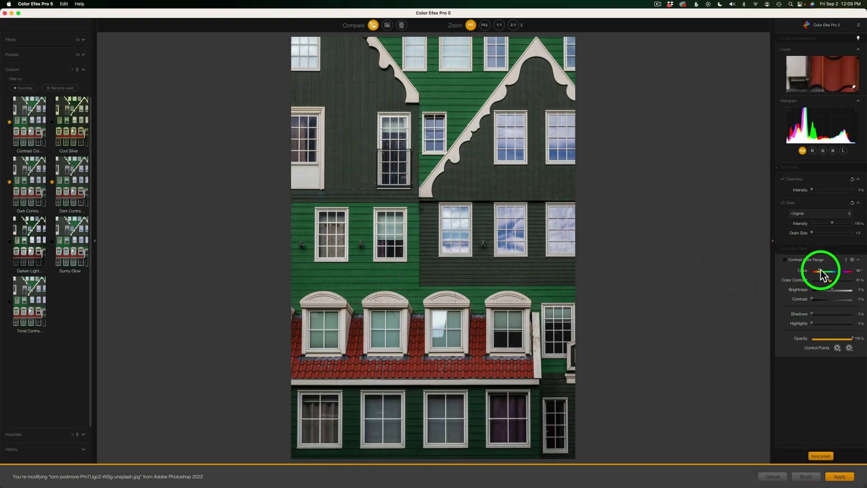
Shift the Color hue to about 227° so the roof turns deep red, then retune Color Contrast
{"action": "left_click_drag", "start_coordinate": [821, 275], "coordinate": [858, 276]}
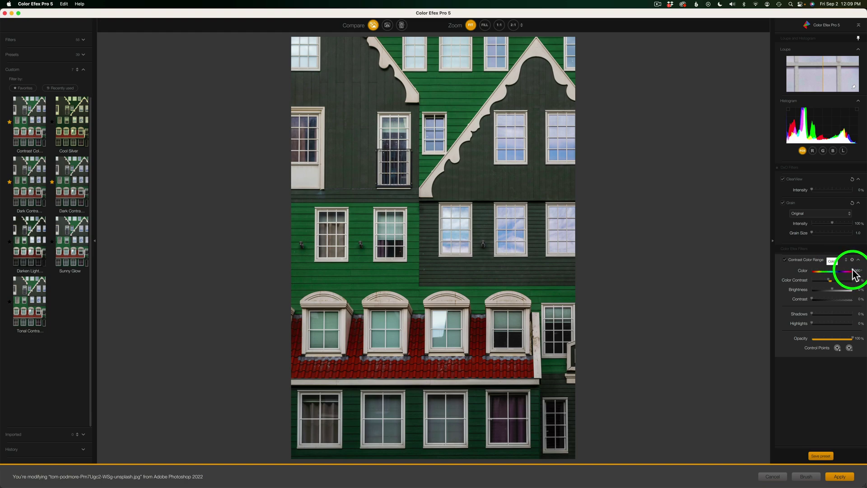
{"action": "left_click_drag", "start_coordinate": [854, 274], "coordinate": [838, 273]}
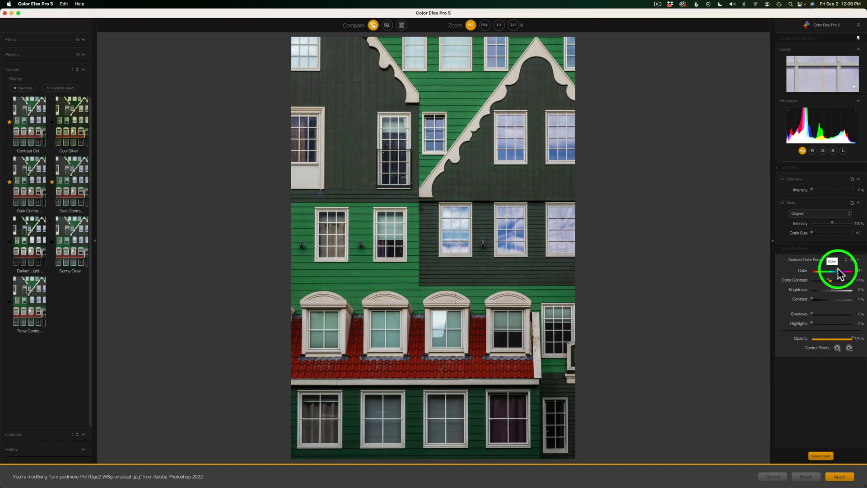
{"action": "left_click_drag", "start_coordinate": [838, 274], "coordinate": [838, 274]}
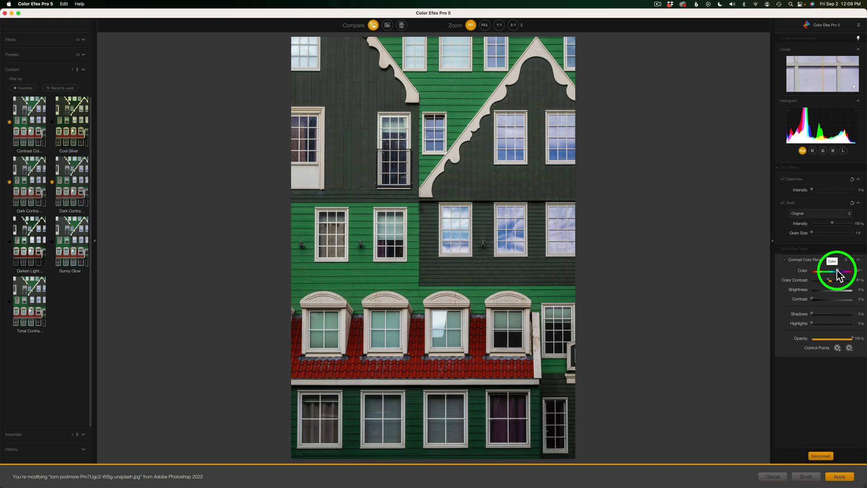
{"action": "mouse_move", "coordinate": [826, 285]}
{"action": "left_mouse_down"}
{"action": "mouse_move", "coordinate": [846, 285]}
{"action": "mouse_move", "coordinate": [824, 279]}
{"action": "mouse_move", "coordinate": [840, 280]}
{"action": "left_mouse_up"}
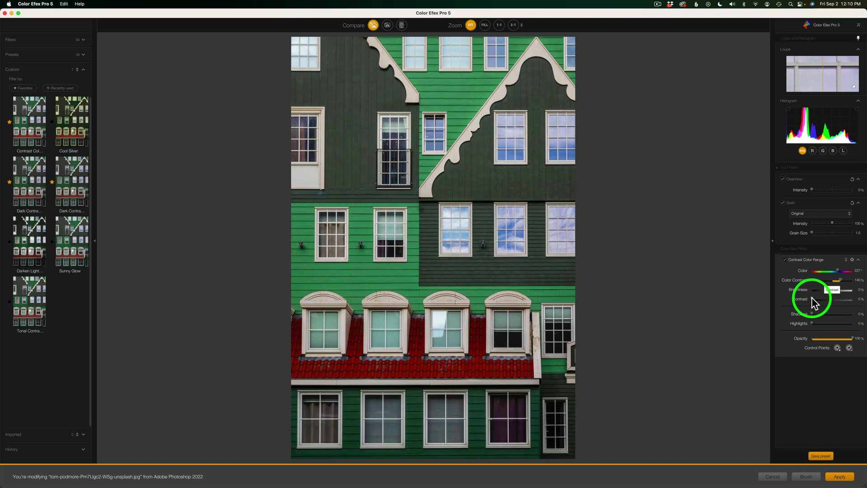
Add contrast to the green-houses image and compare it with the filter off
{"action": "left_click_drag", "start_coordinate": [812, 302], "coordinate": [821, 305]}
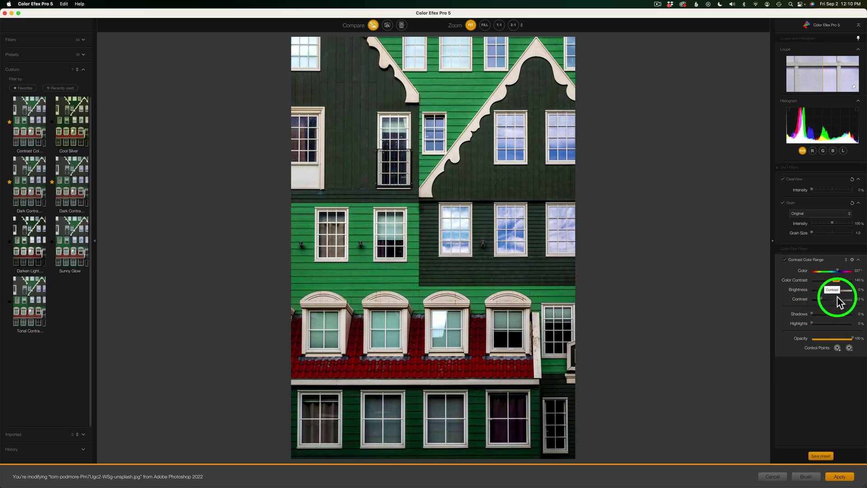
{"action": "left_click", "coordinate": [785, 261]}
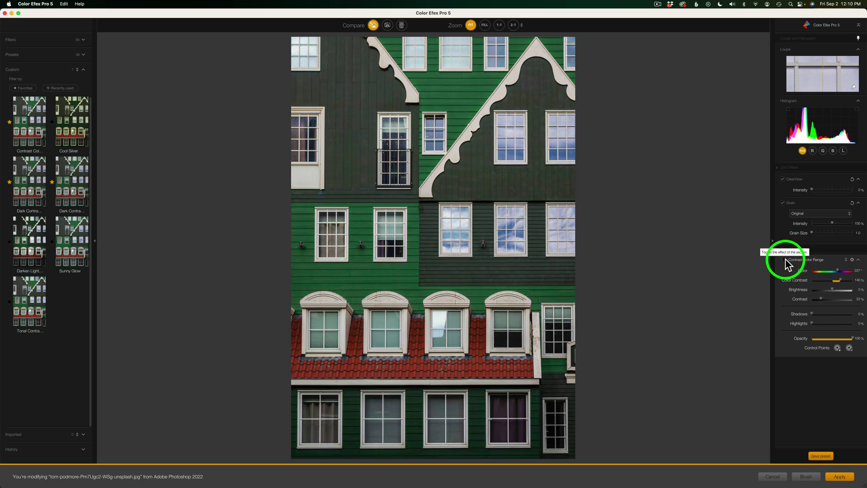
{"action": "left_click", "coordinate": [785, 260]}
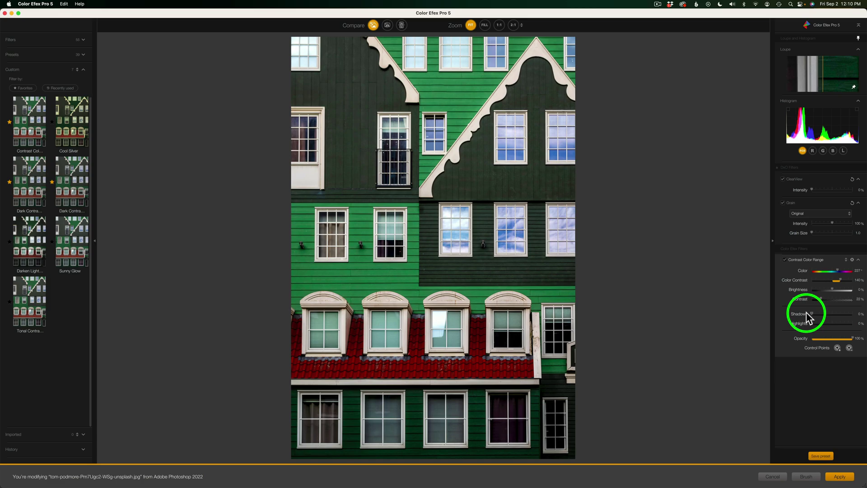
Lift Shadows to 47% and apply Contrast Color Range to the green-houses photo as a layer
{"action": "left_click_drag", "start_coordinate": [811, 314], "coordinate": [830, 316]}
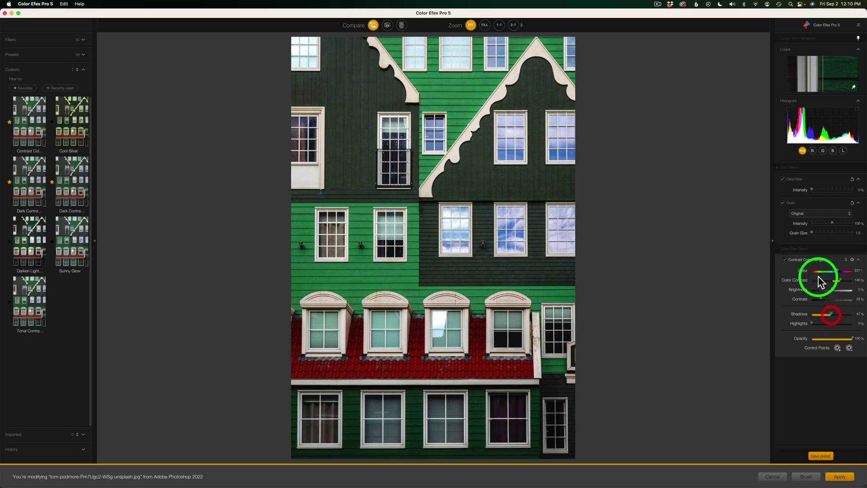
{"action": "left_click", "coordinate": [786, 261]}
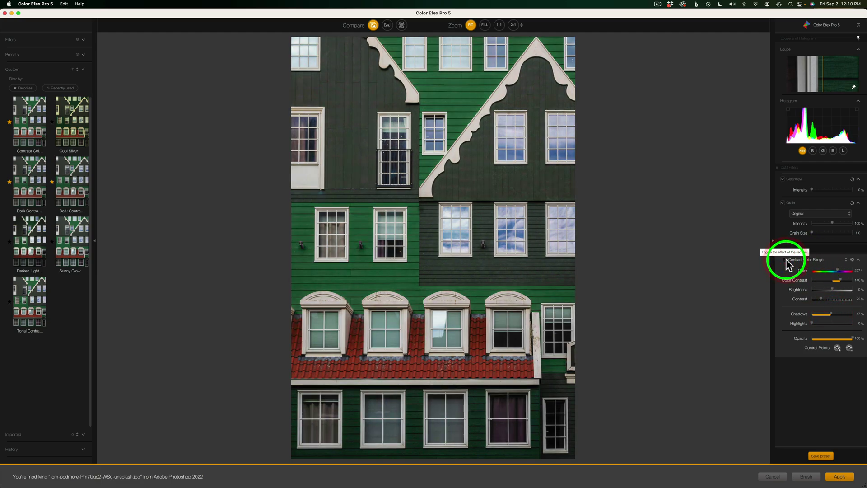
{"action": "left_click", "coordinate": [786, 261]}
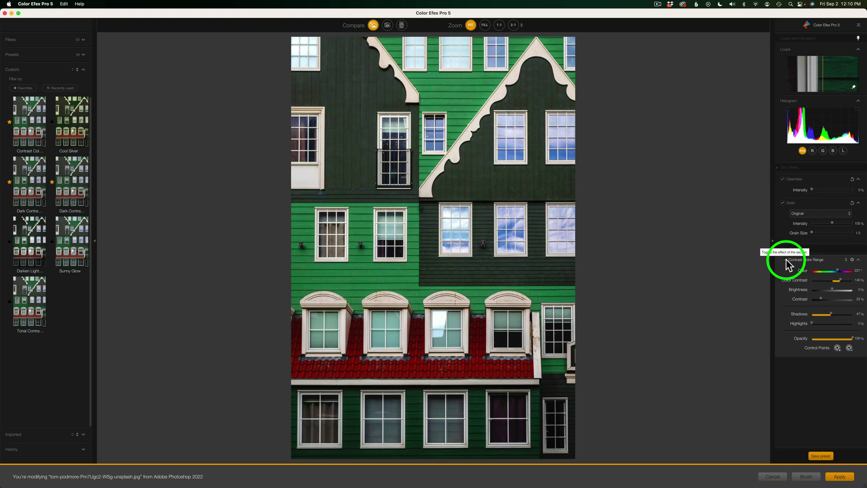
{"action": "left_click", "coordinate": [838, 476]}
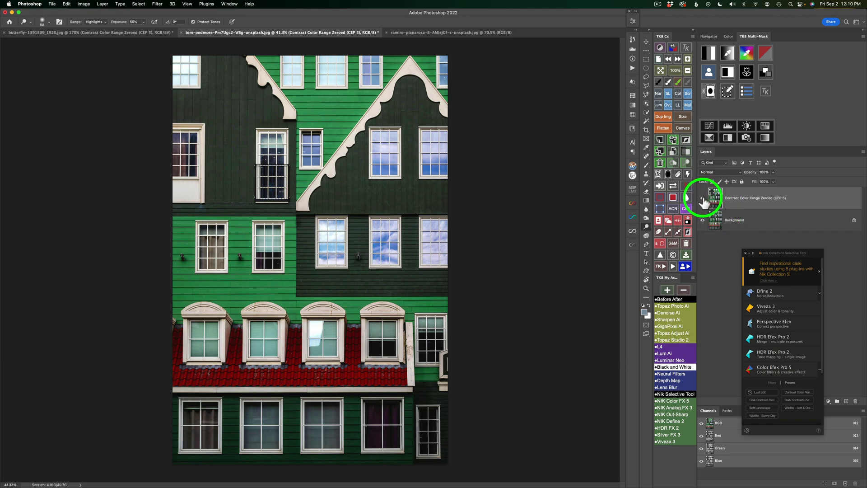
Compare the green-house photo with its CEP 5 layer hidden, then switch to the ramiro-pianarosa bicycle mural
{"action": "left_click", "coordinate": [702, 198]}
{"action": "left_click", "coordinate": [702, 199]}
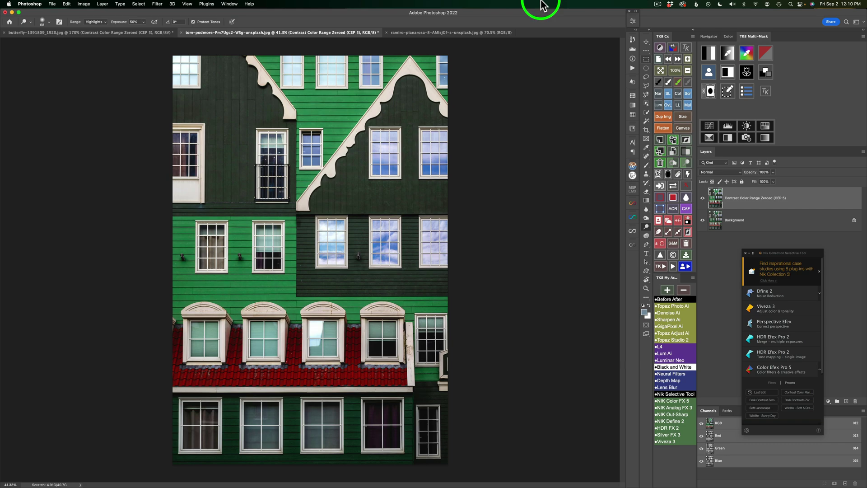
{"action": "left_click", "coordinate": [434, 33]}
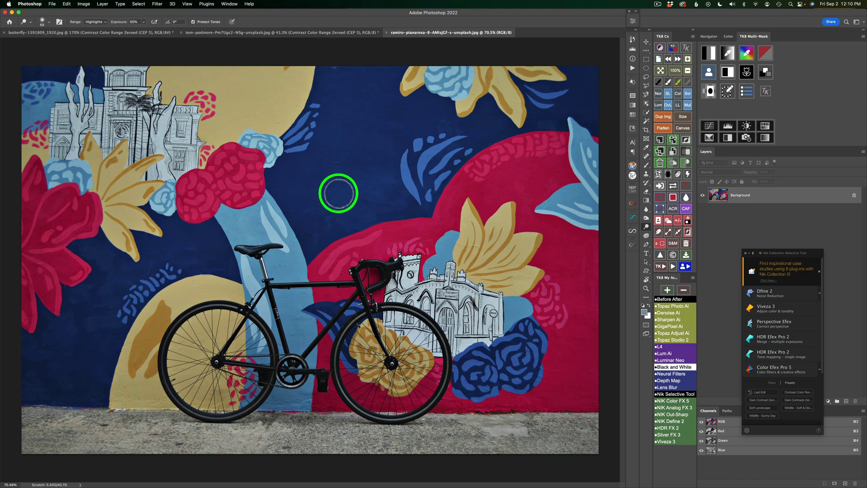
Load the bike mural into Contrast Color Range and set Color Contrast to 61%
{"action": "left_click", "coordinate": [796, 396]}
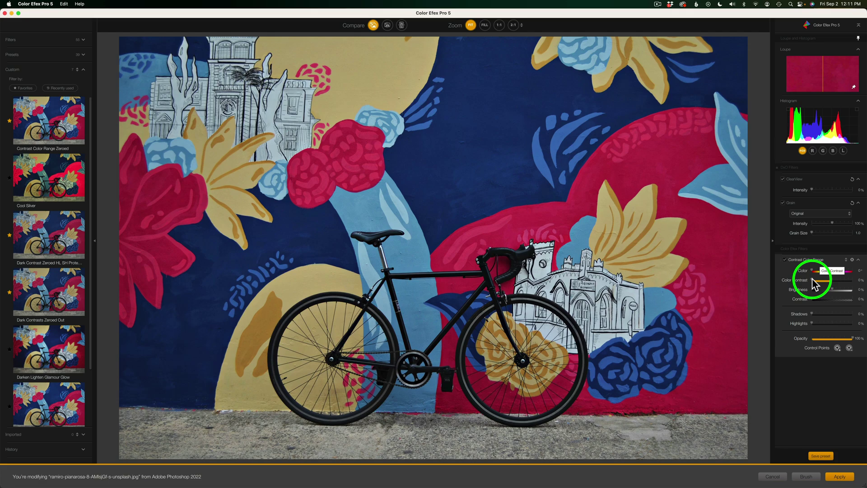
{"action": "left_click_drag", "start_coordinate": [813, 278], "coordinate": [825, 280]}
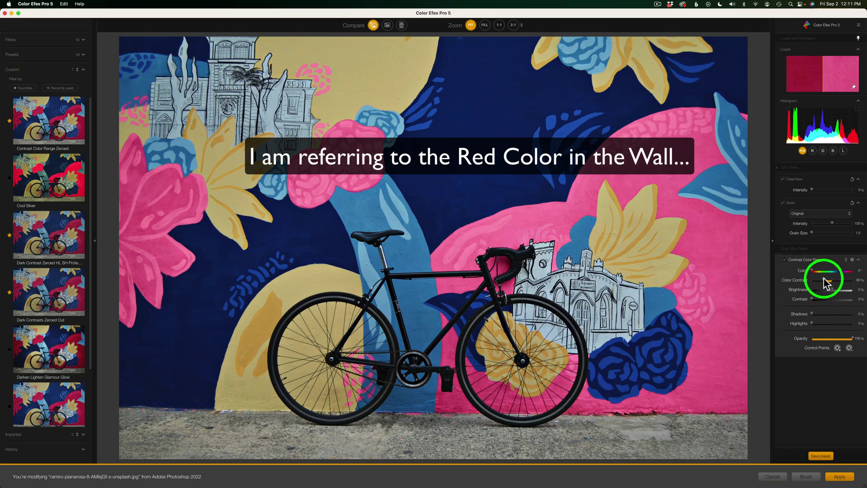
{"action": "left_click", "coordinate": [822, 281]}
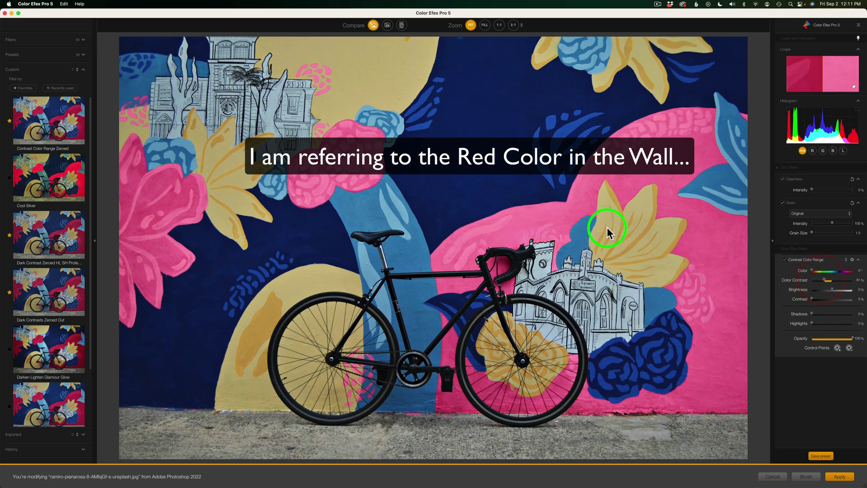
Retune the Color hue to about 135° so the mural wall stays red
{"action": "left_click", "coordinate": [785, 261]}
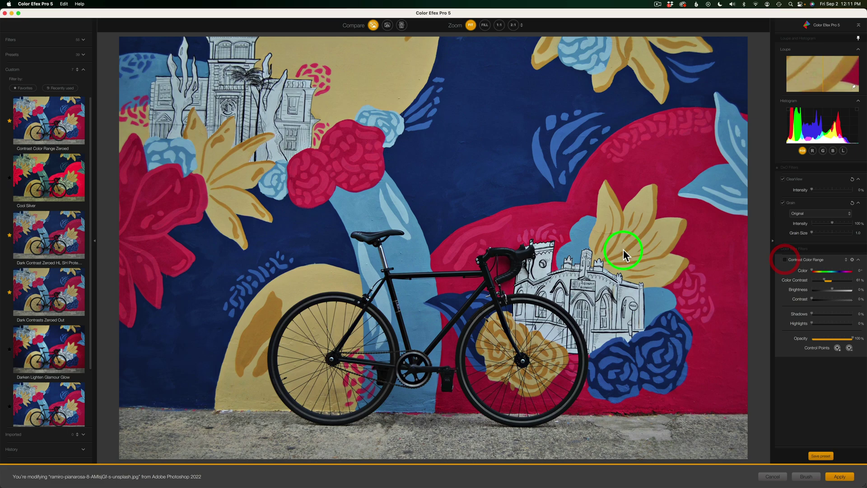
{"action": "left_click", "coordinate": [785, 260]}
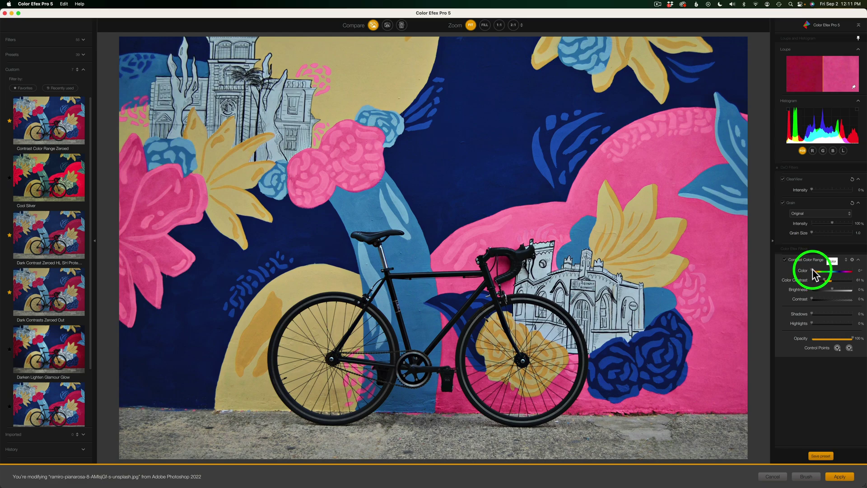
{"action": "left_click_drag", "start_coordinate": [813, 274], "coordinate": [856, 276]}
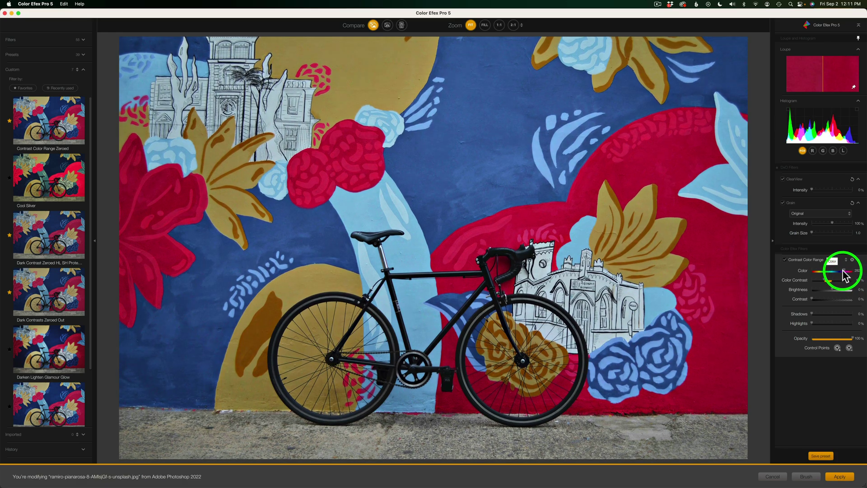
{"action": "left_click_drag", "start_coordinate": [850, 273], "coordinate": [829, 276]}
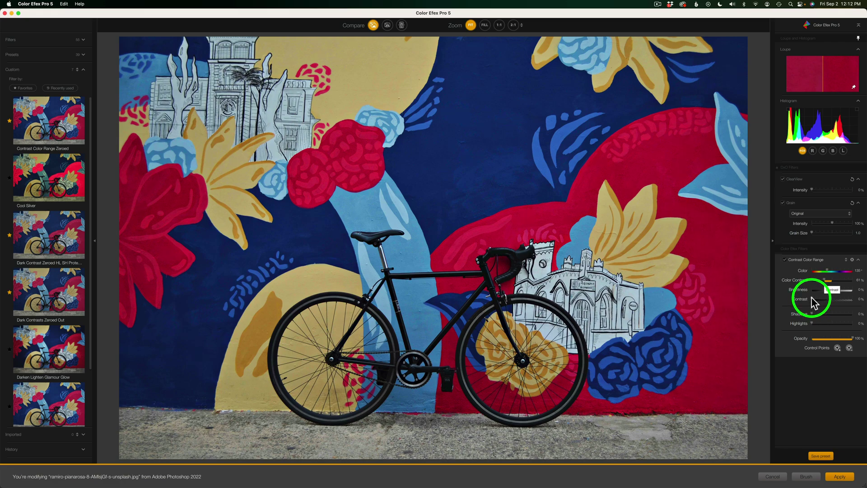
Increase the filter's contrast and settle brightness at a slight increase on the bike mural
{"action": "left_click_drag", "start_coordinate": [813, 302], "coordinate": [821, 304]}
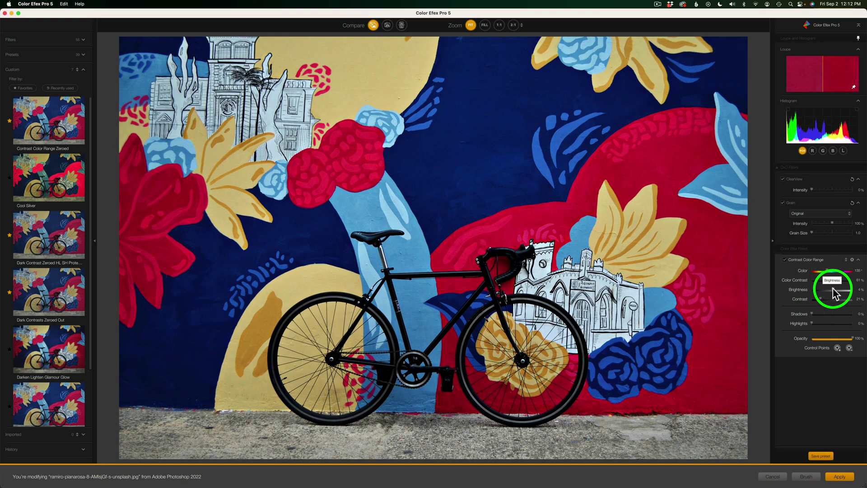
{"action": "mouse_move", "coordinate": [834, 294]}
{"action": "left_mouse_down"}
{"action": "mouse_move", "coordinate": [848, 294]}
{"action": "mouse_move", "coordinate": [834, 295]}
{"action": "left_mouse_up"}
{"action": "left_click_drag", "start_coordinate": [833, 290], "coordinate": [829, 270]}
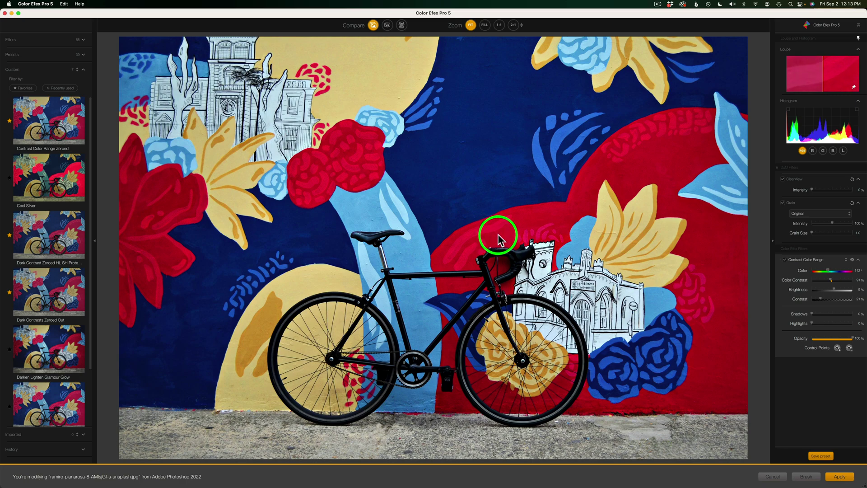
{"action": "left_click", "coordinate": [785, 260]}
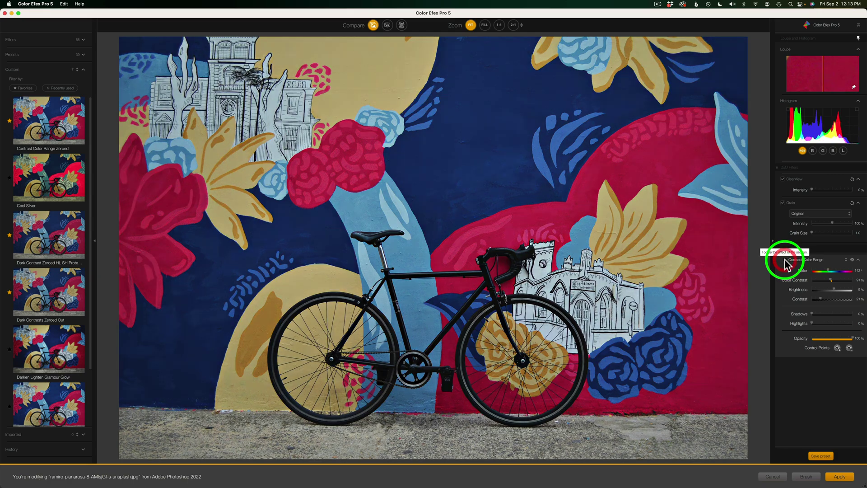
{"action": "left_click", "coordinate": [785, 260]}
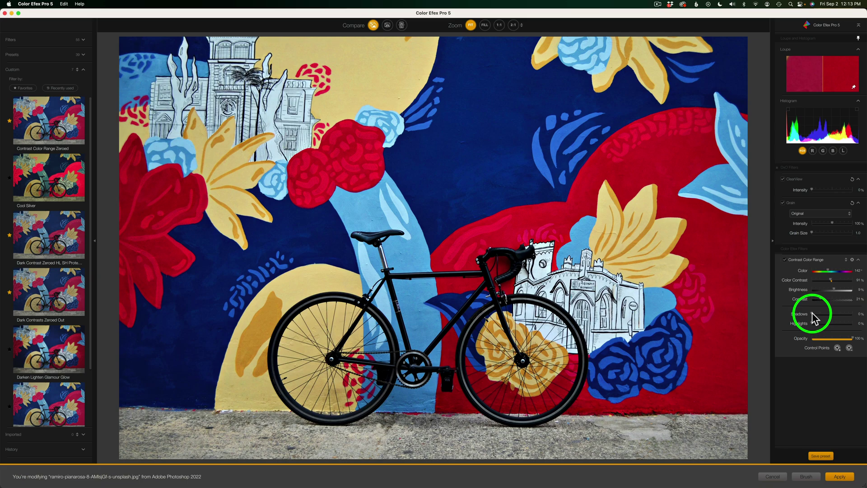
Lift the shadows and apply Contrast Color Range to the bike mural as a new layer
{"action": "left_click_drag", "start_coordinate": [812, 313], "coordinate": [826, 314]}
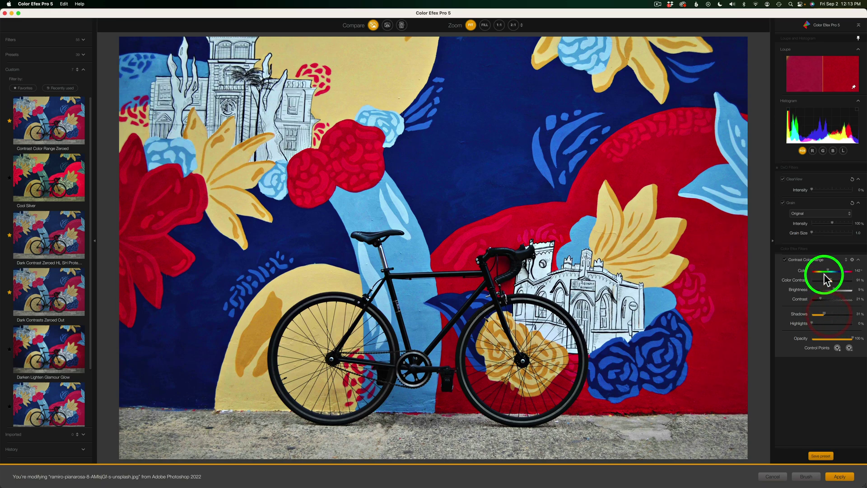
{"action": "left_click", "coordinate": [785, 260]}
{"action": "left_click", "coordinate": [785, 260]}
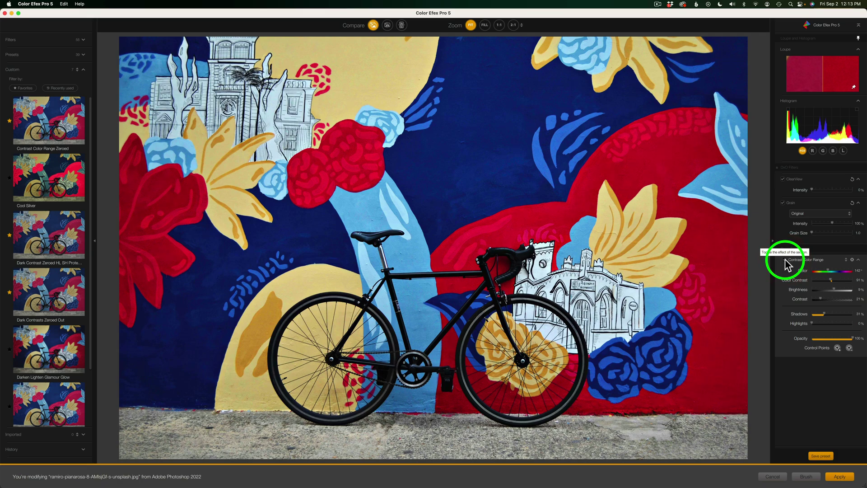
{"action": "left_click", "coordinate": [844, 476]}
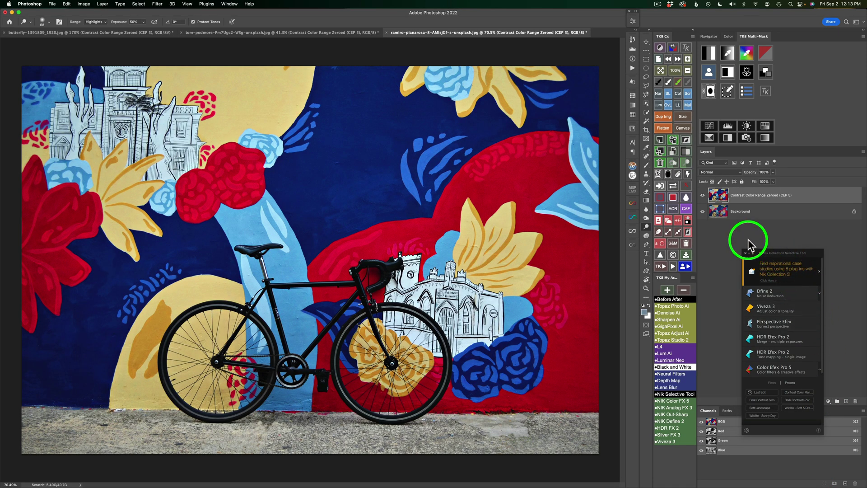
{"action": "left_click", "coordinate": [703, 195]}
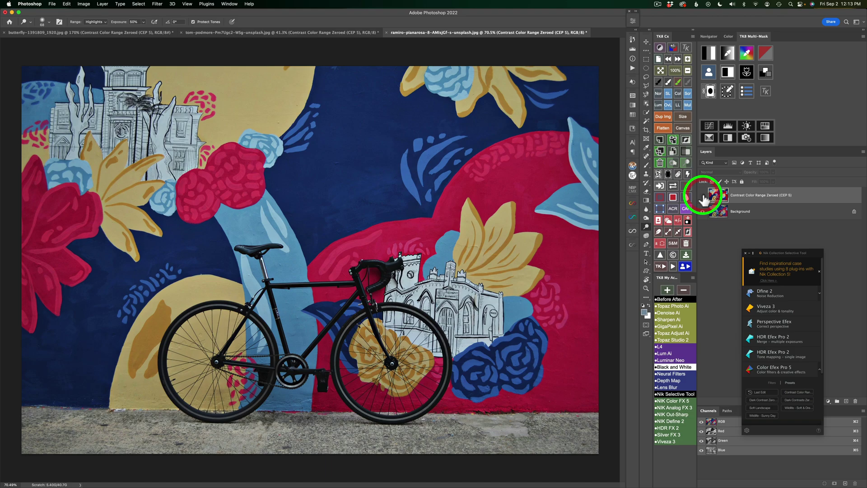
{"action": "left_click", "coordinate": [703, 196]}
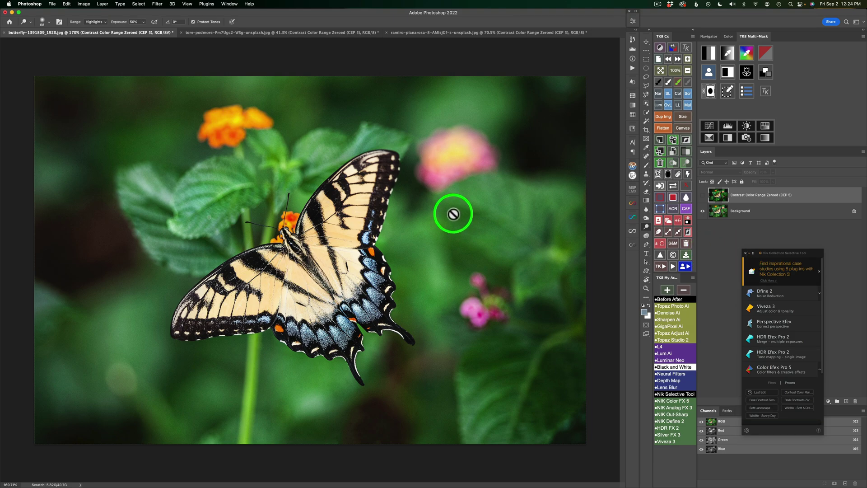
{"action": "left_click", "coordinate": [703, 195]}
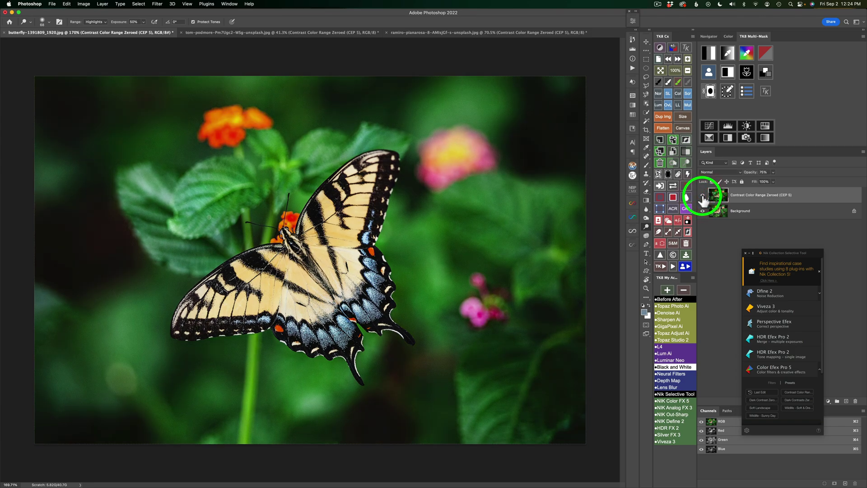
{"action": "left_click", "coordinate": [282, 33]}
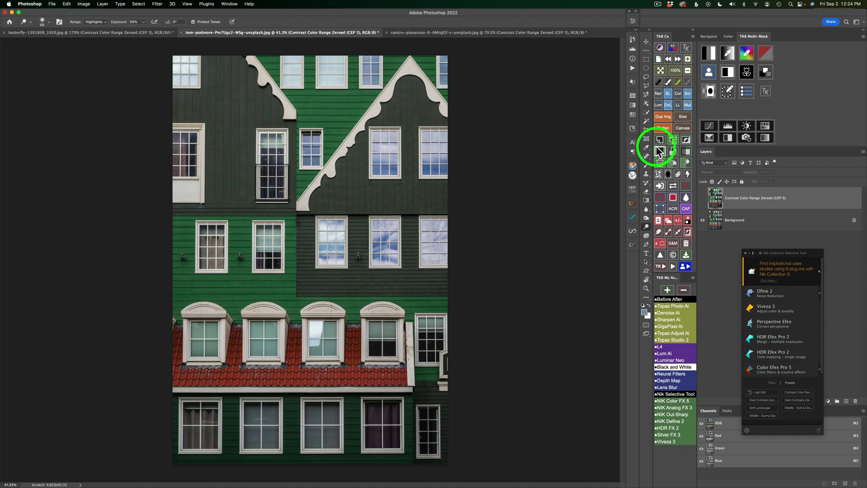
{"action": "left_click", "coordinate": [702, 198]}
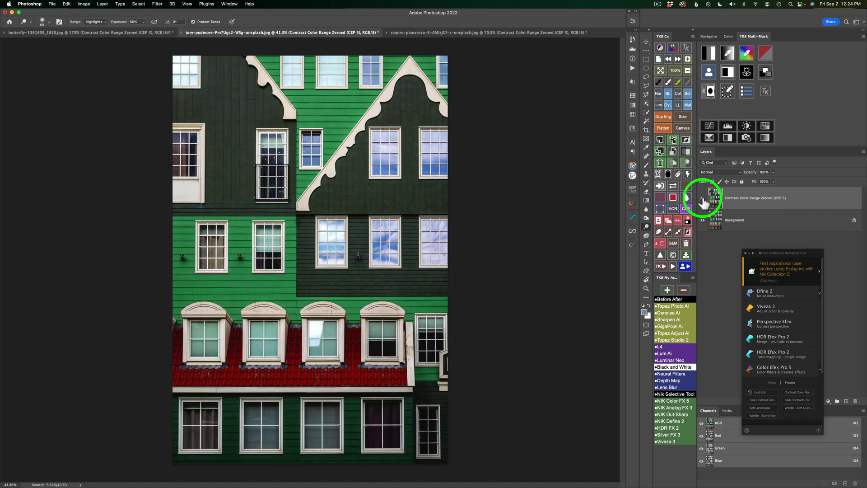
{"action": "left_click", "coordinate": [484, 33]}
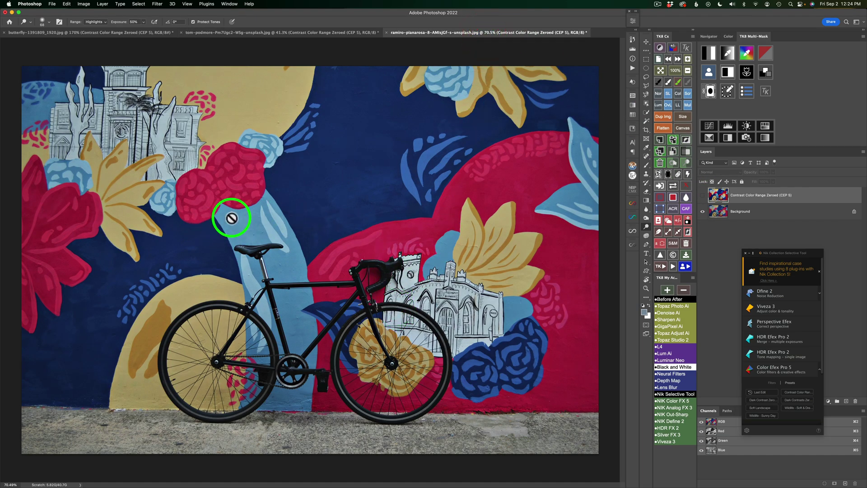
{"action": "left_click", "coordinate": [703, 196]}
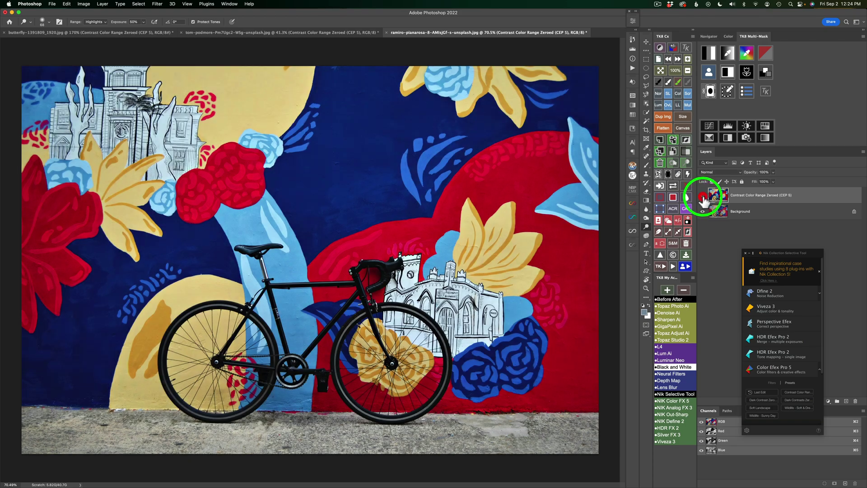